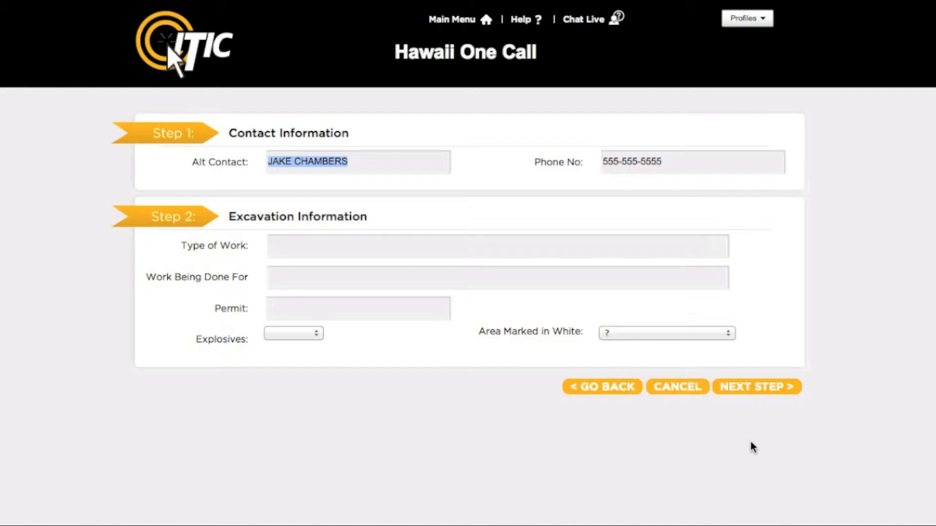
Set the type of work to INSTALL GAS SERVICE and enter the customer's name as Work Being Done For.
left_click(646, 248)
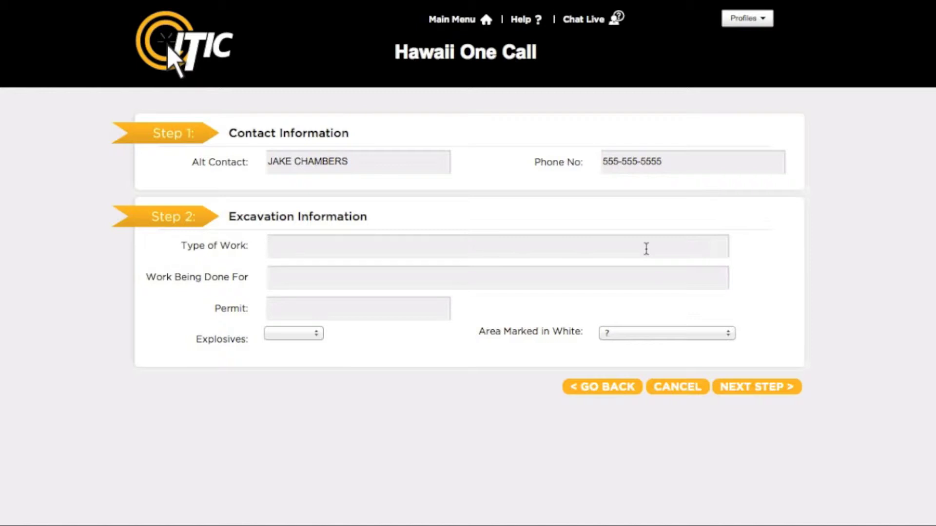
type("install")
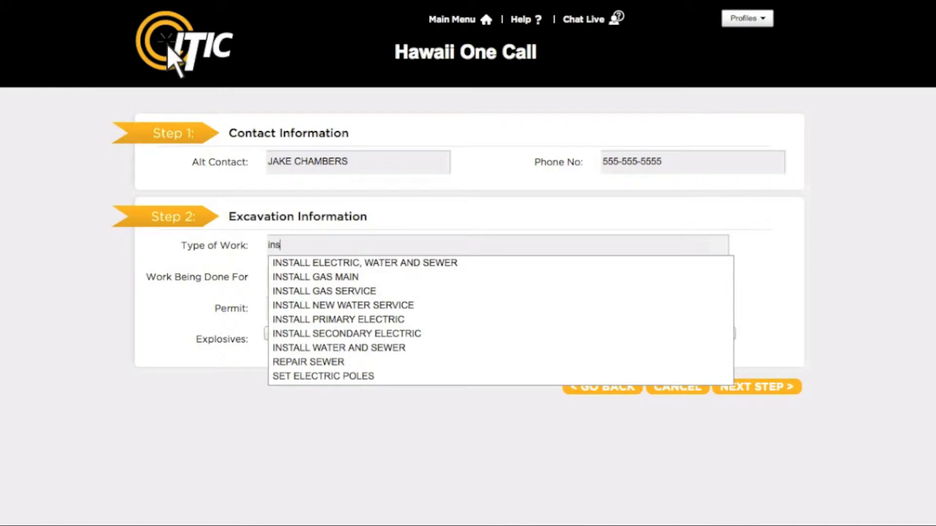
key("Down")
key("Down")
key("Down")
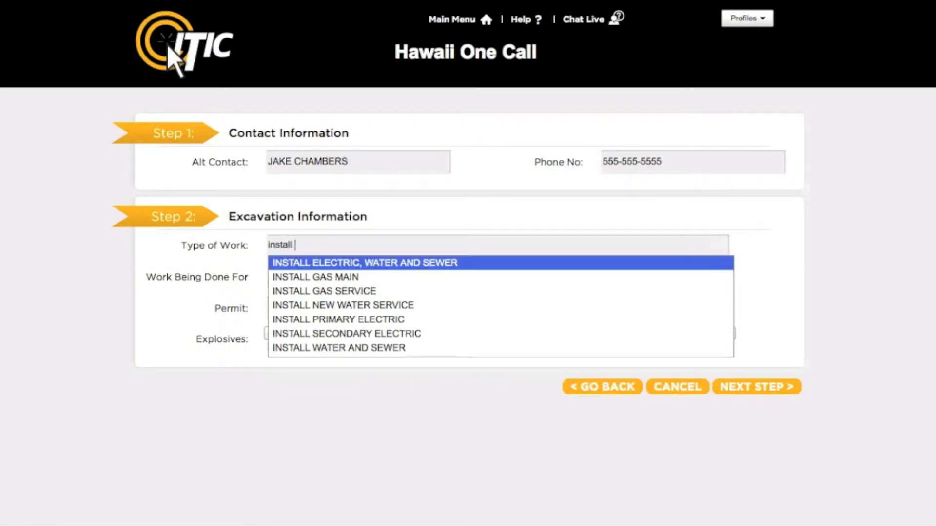
key("Return")
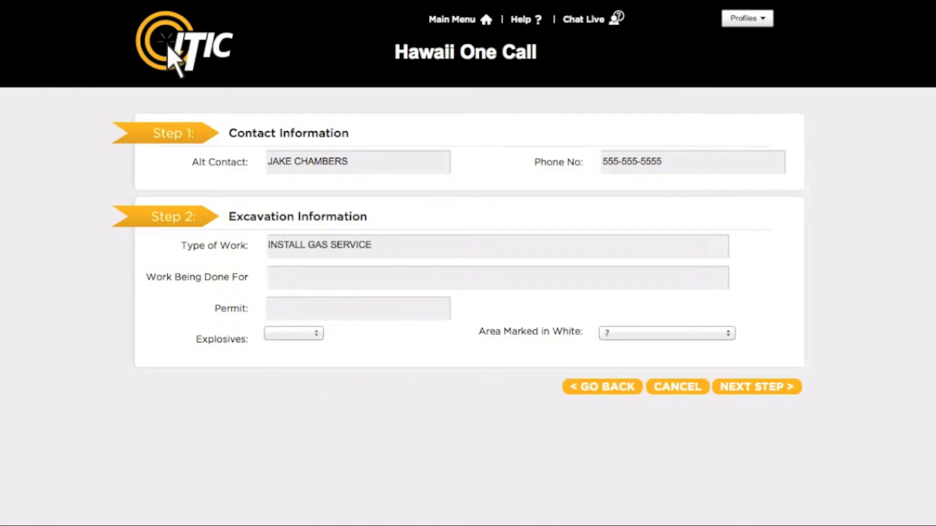
key("Tab")
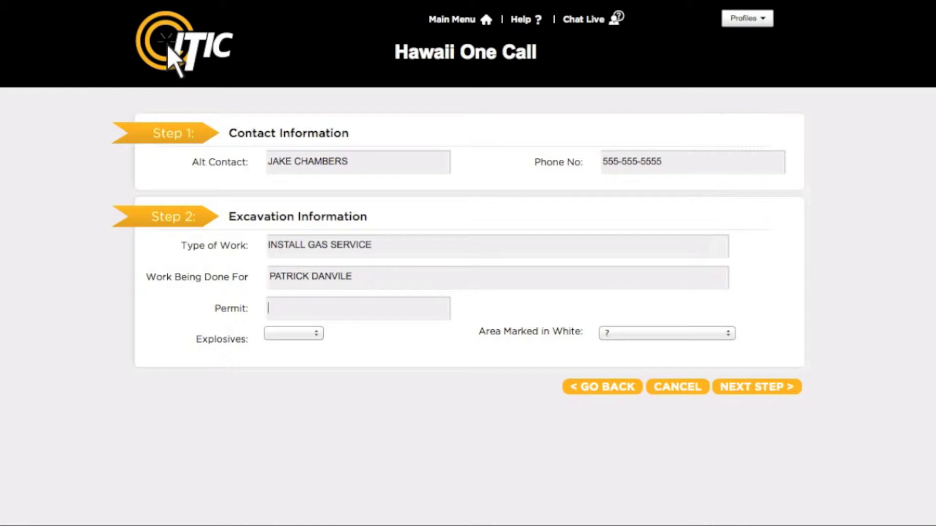
Answer N to both the explosives and white-marking questions, then continue to Step 3.
key("Tab")
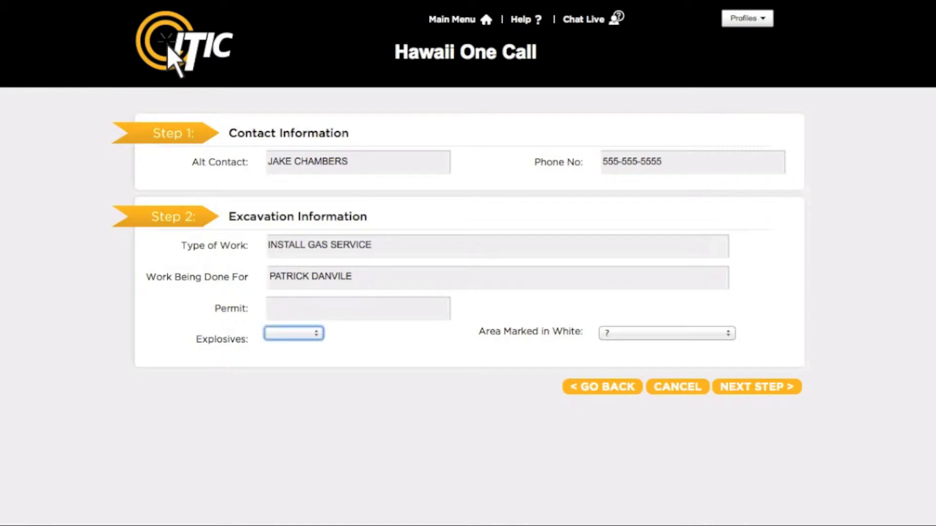
key("space")
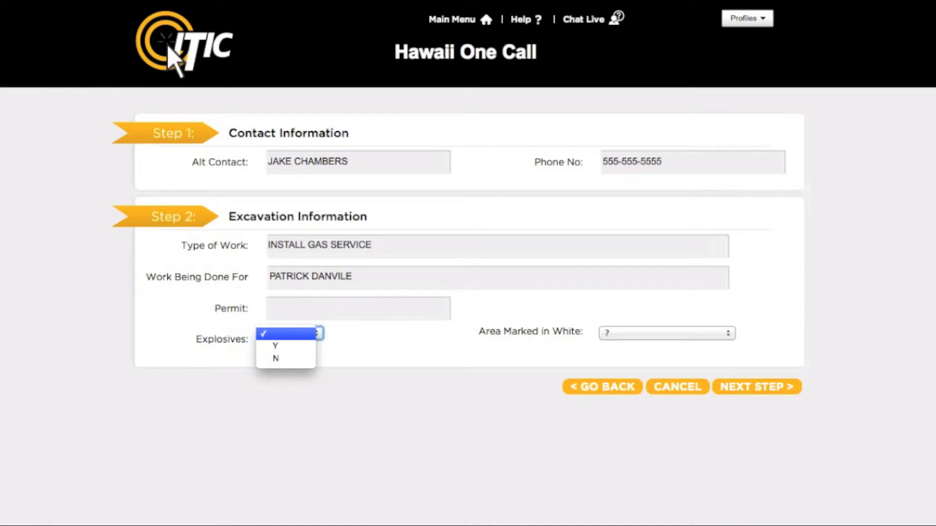
key("Down")
key("Down")
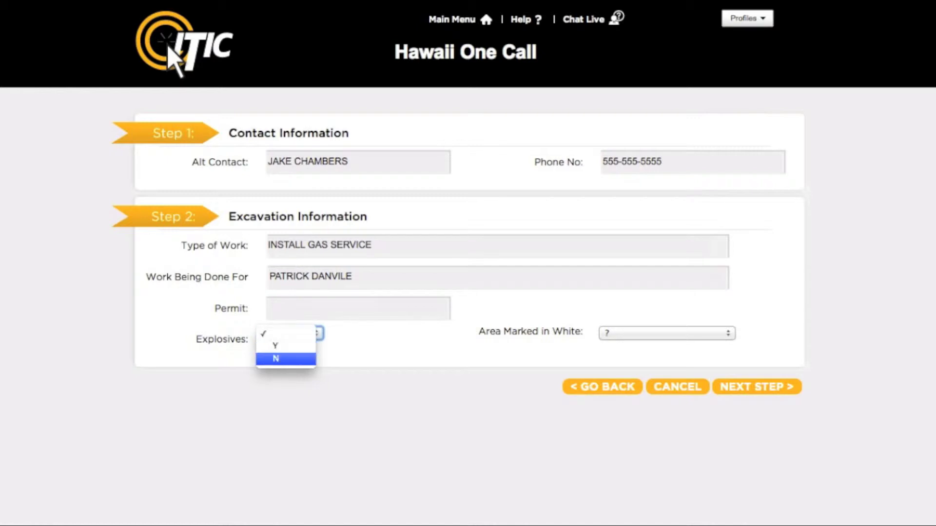
key("Return")
key("Tab")
key("space")
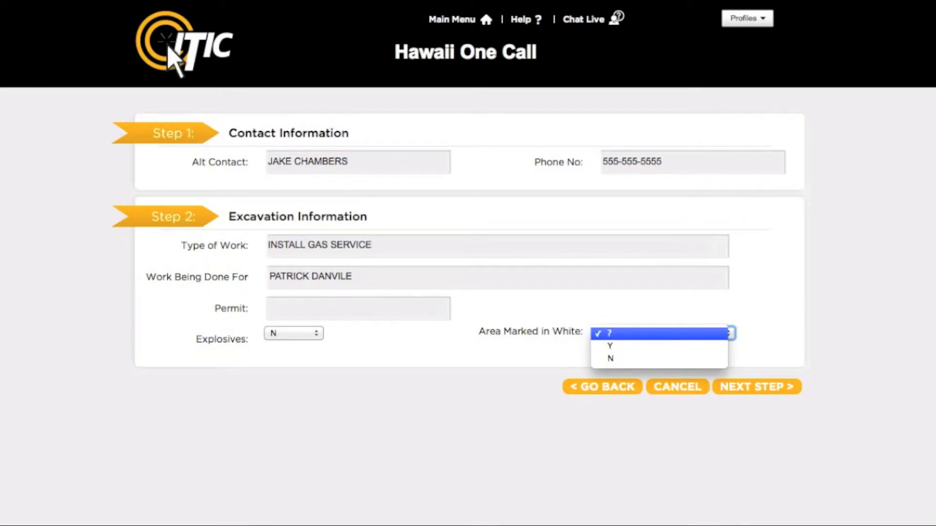
key("Down")
key("Down")
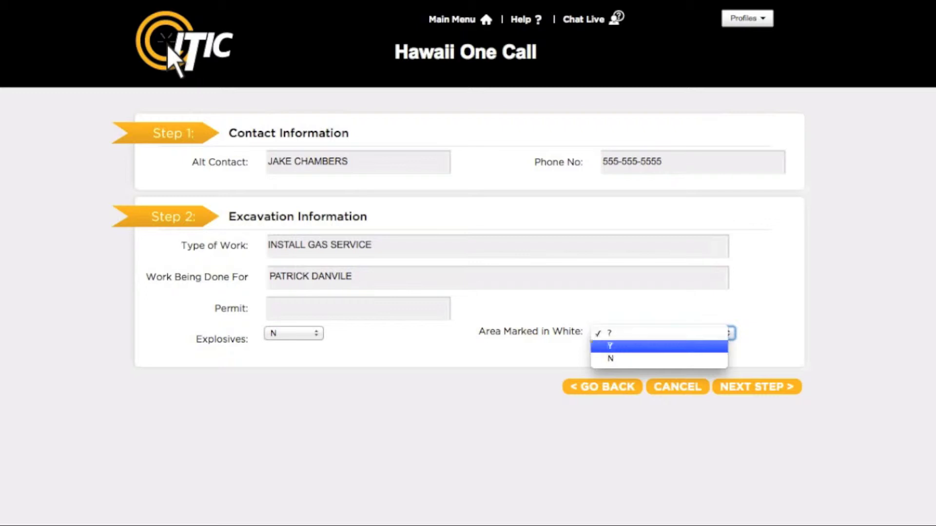
key("Return")
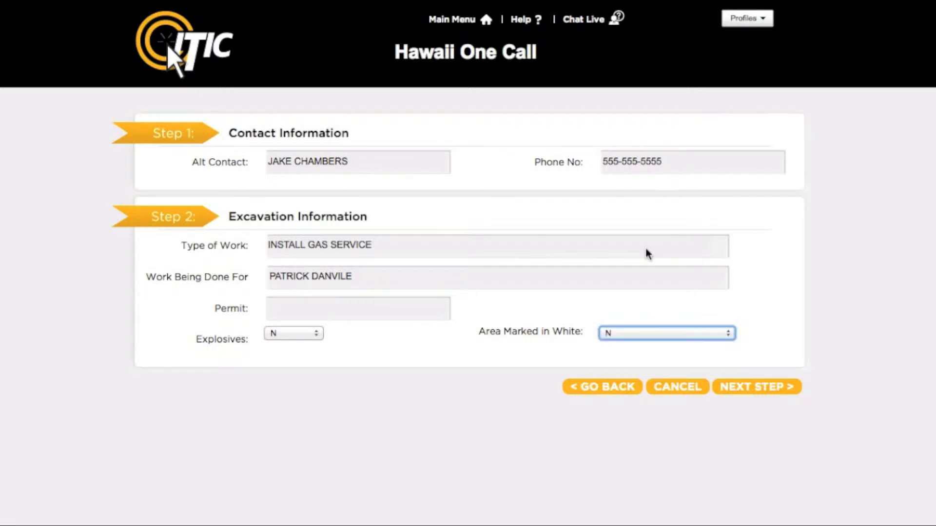
left_click(762, 391)
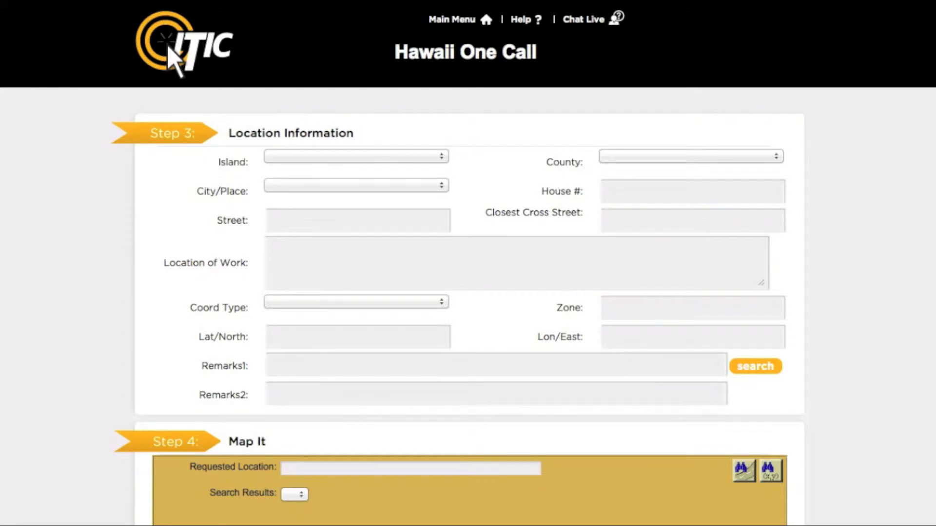
Choose MAUI as the island and LAHAINA as the city/place.
left_click(437, 159)
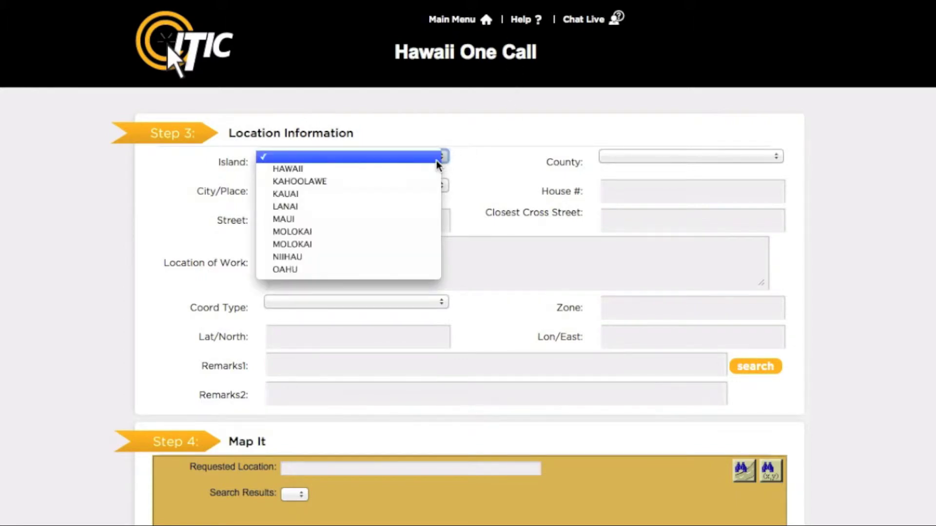
left_click(413, 219)
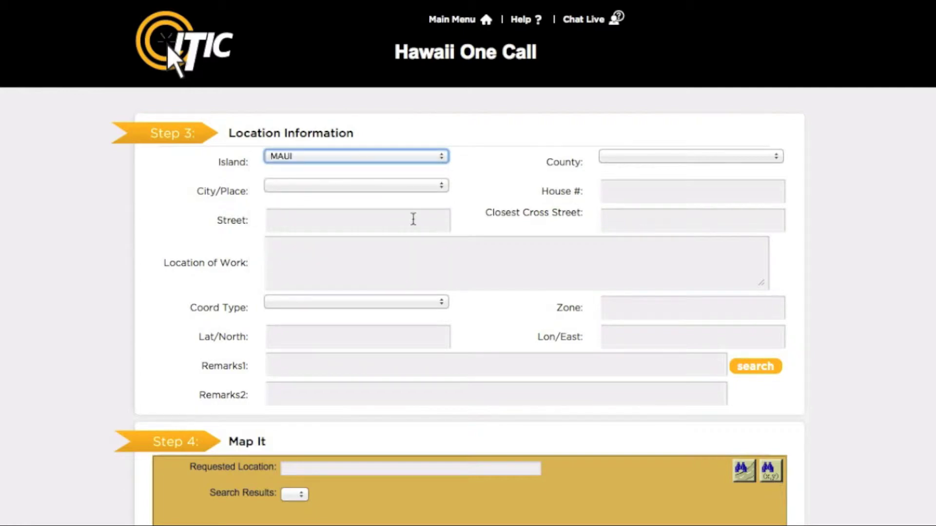
left_click(356, 186)
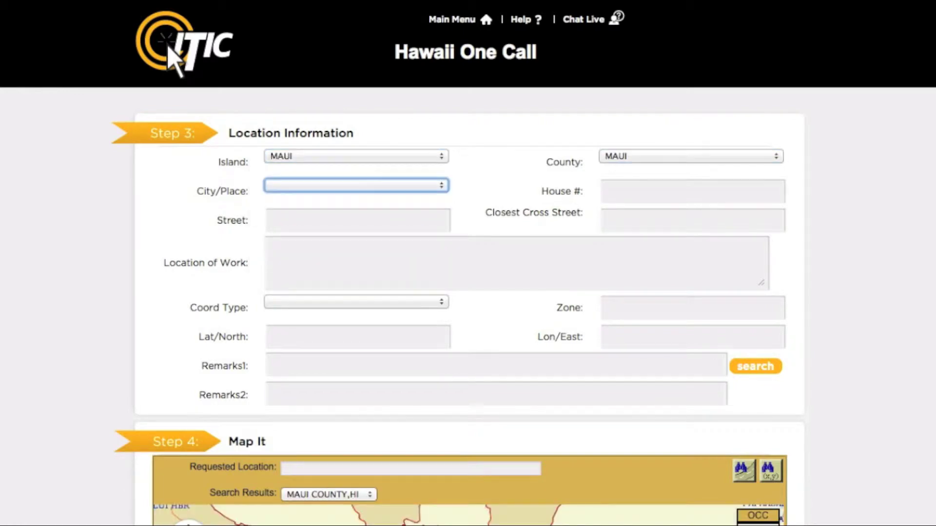
left_click(388, 186)
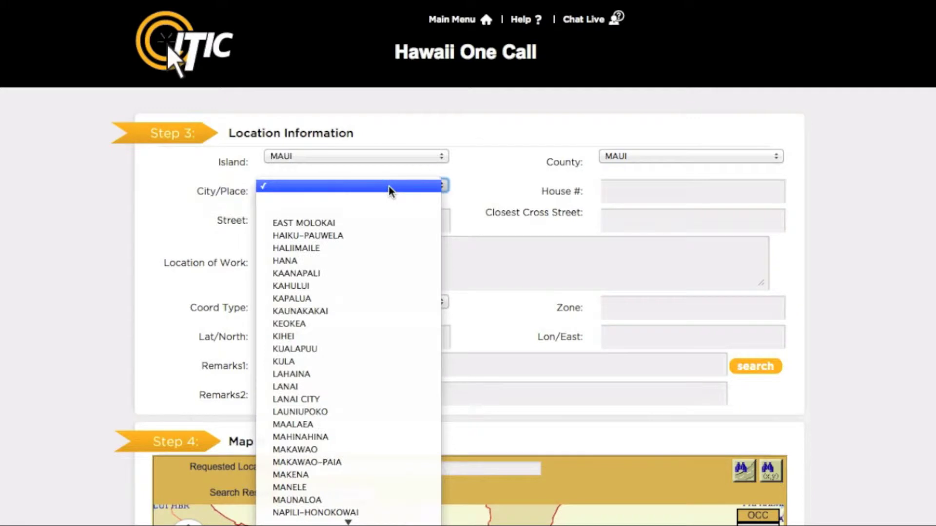
left_click(376, 374)
key("Tab")
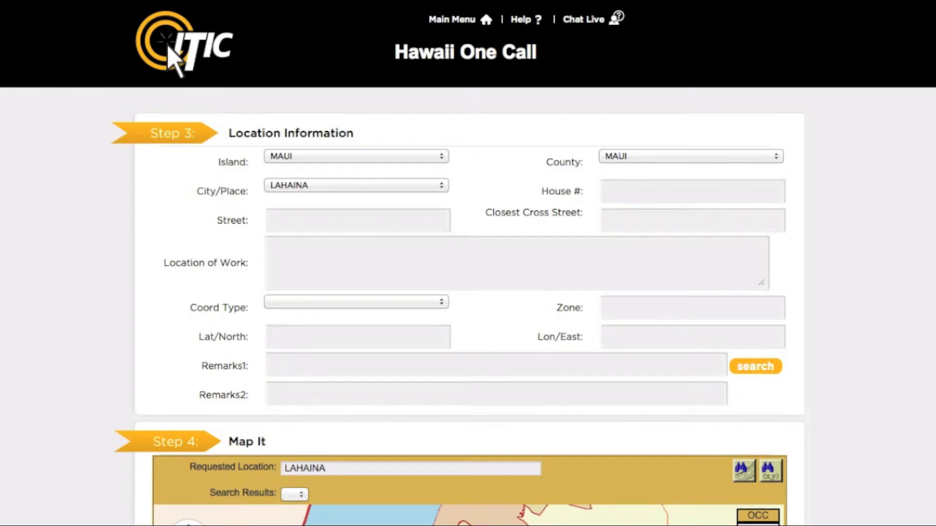
key("Tab")
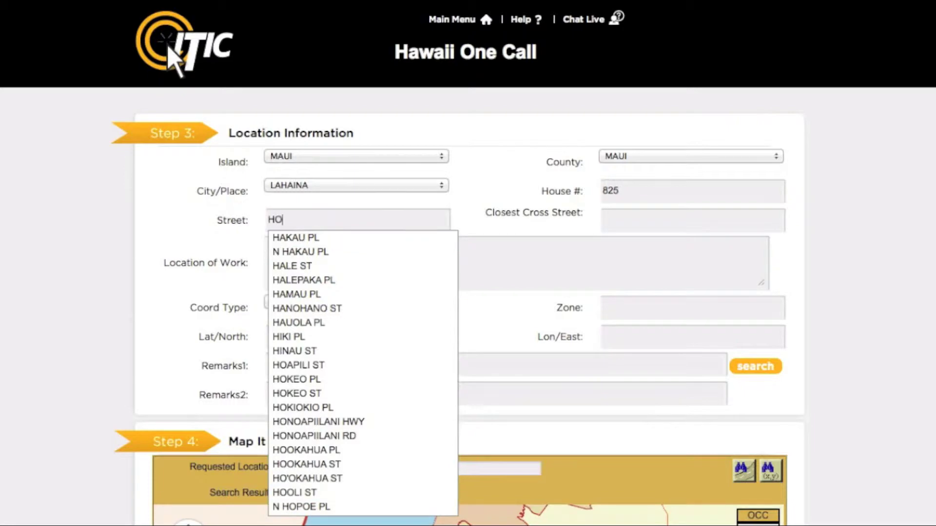
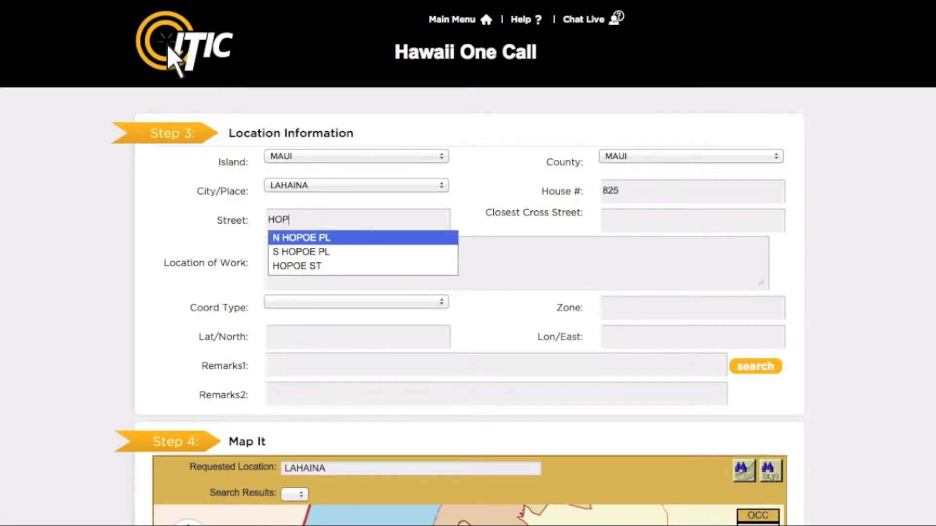
key("Down")
key("Down")
key("Tab")
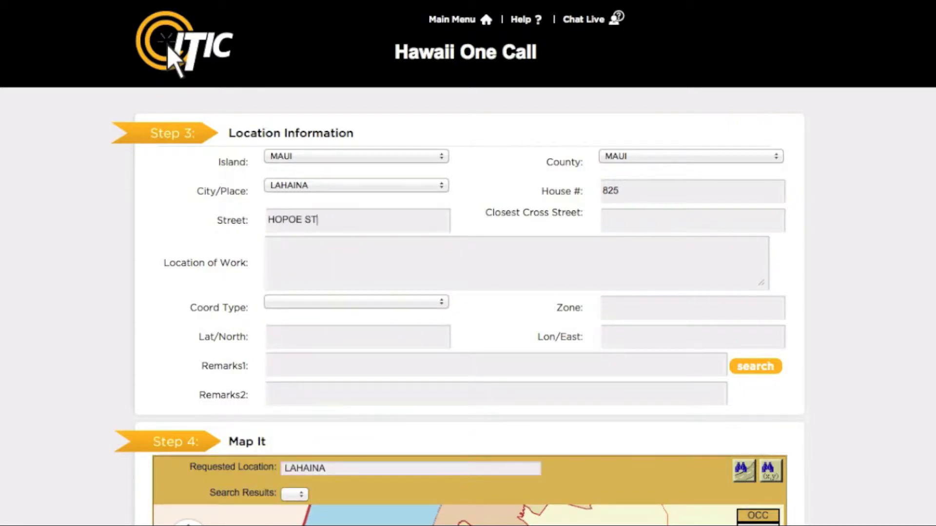
type("L")
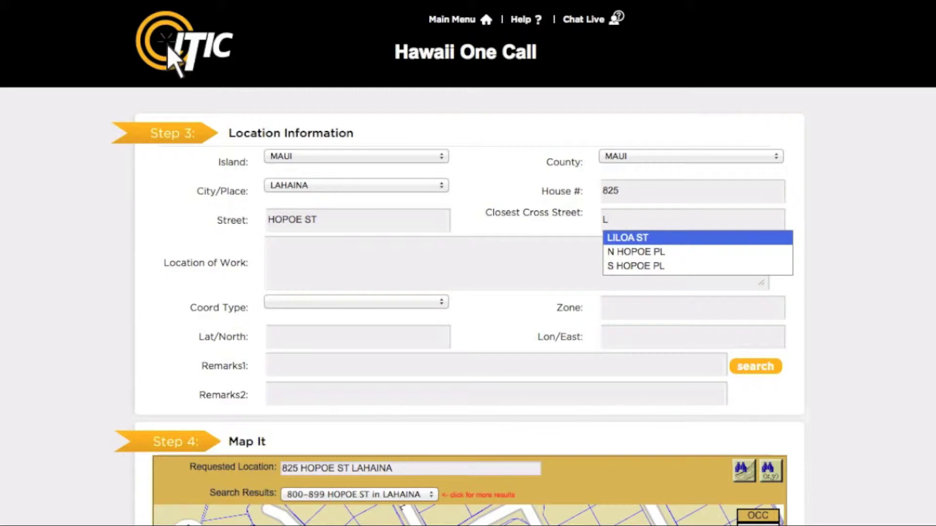
Set LILOA ST as the cross street and describe the work as 'MARK ENTIRE FRONT HALF OF LOT'.
key("Return")
key("Tab")
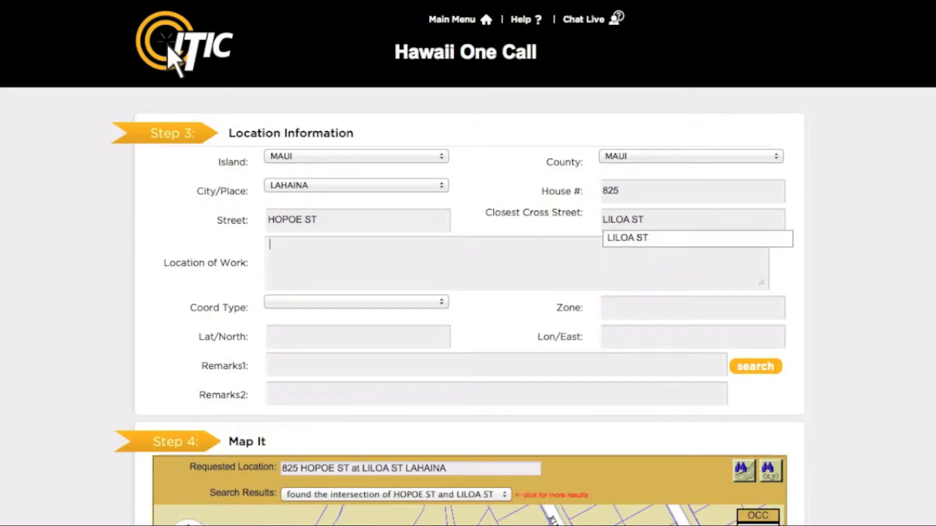
type("MAR")
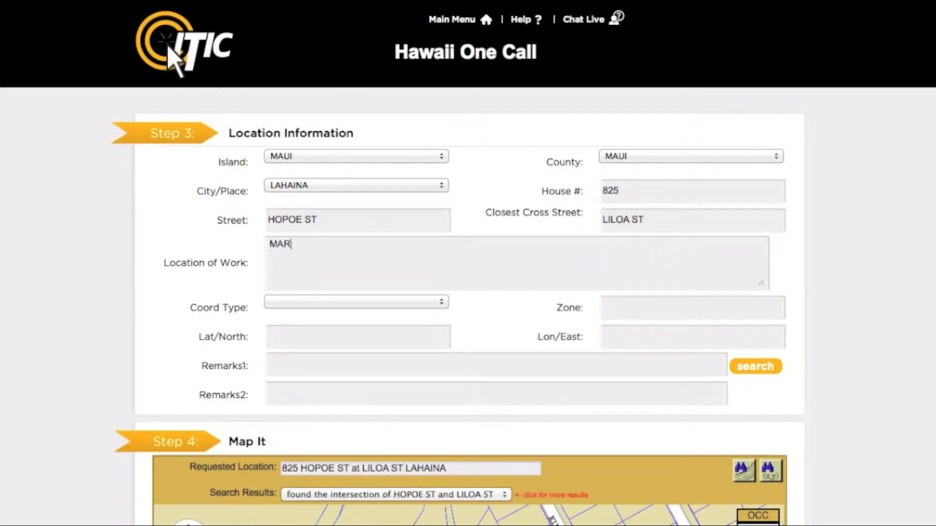
type("K ENTIRE FRONT H")
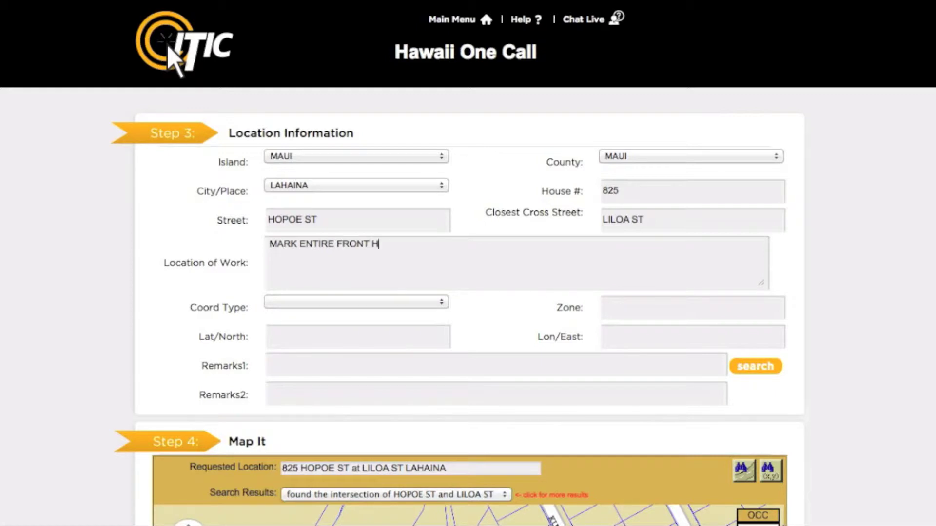
type("ALF OF LOT")
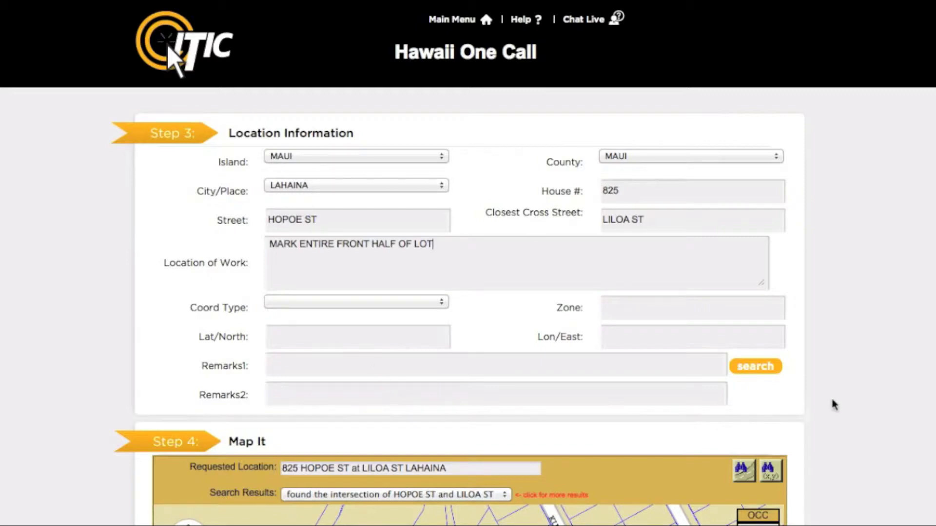
Identify and highlight the 800–899 Hopoe St block beside the work-site marker on the map.
scroll(834, 405, "down", 10)
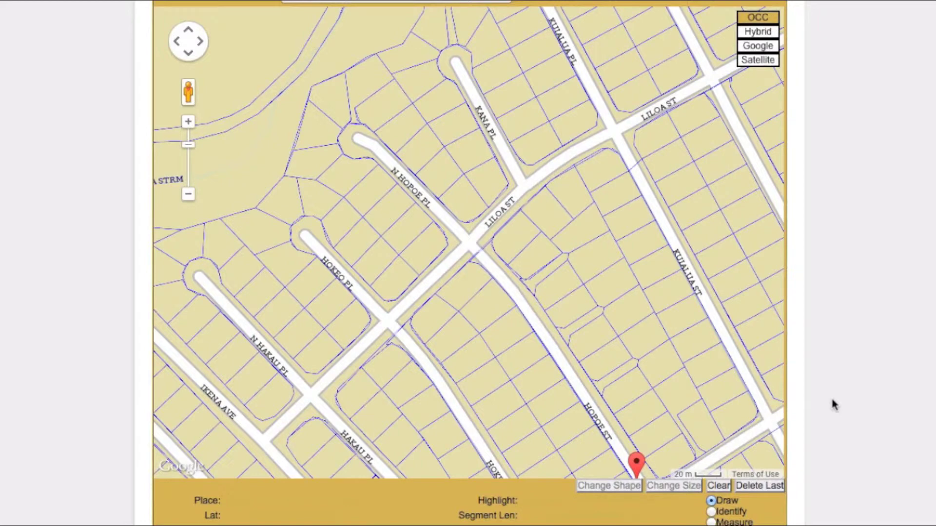
left_click_drag(725, 399, 539, 186)
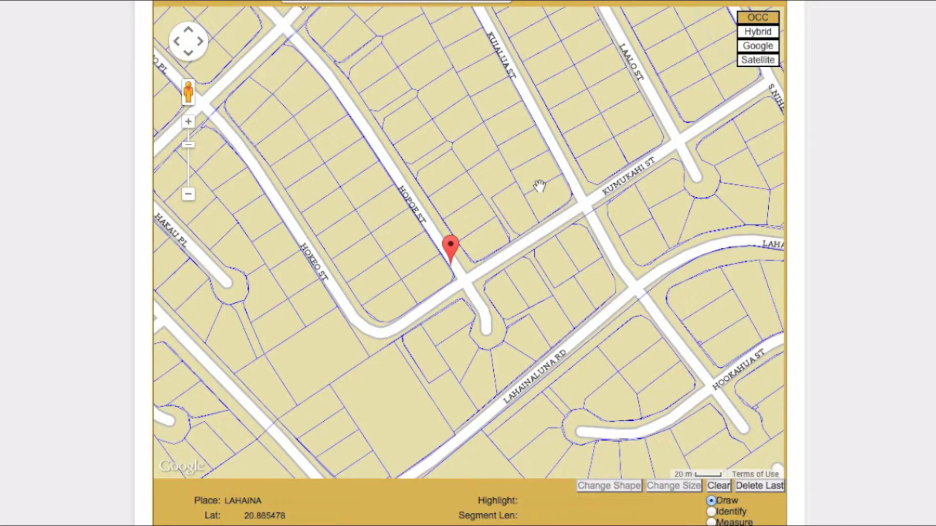
scroll(863, 263, "down", 1)
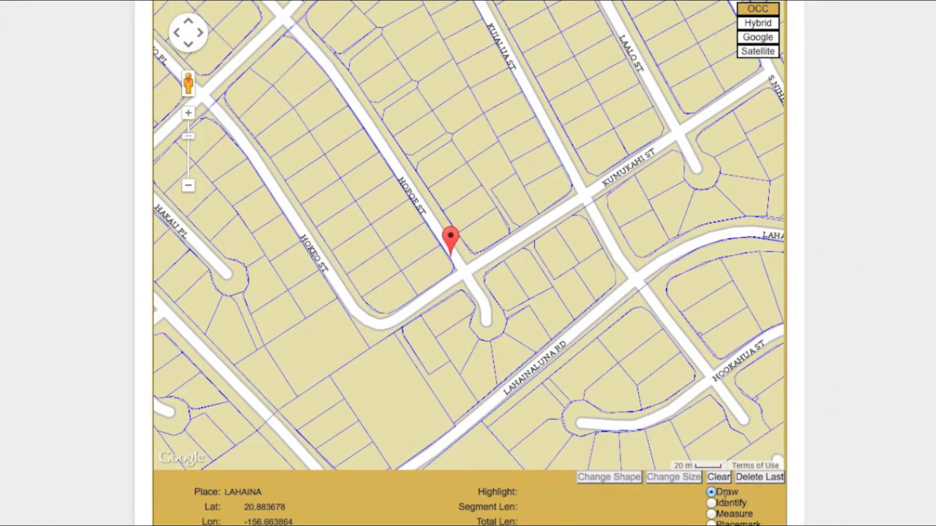
left_click(712, 505)
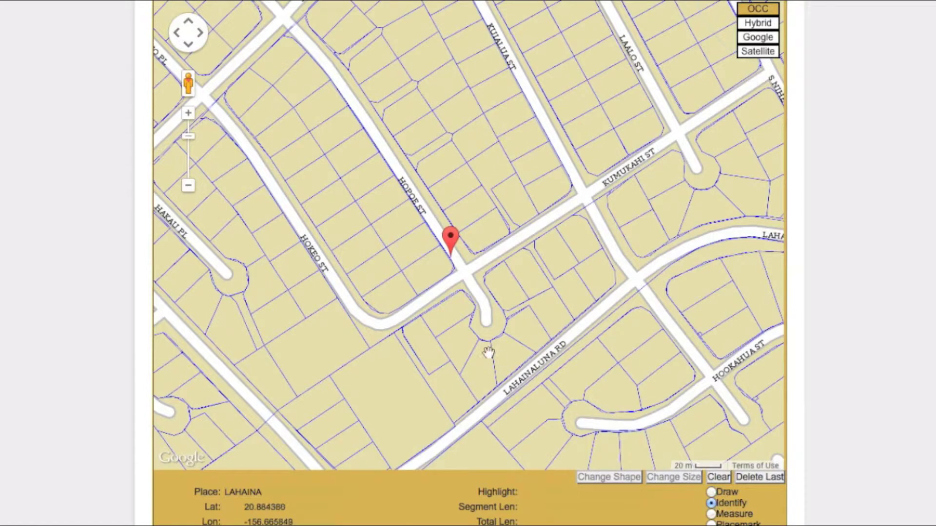
left_click(432, 222)
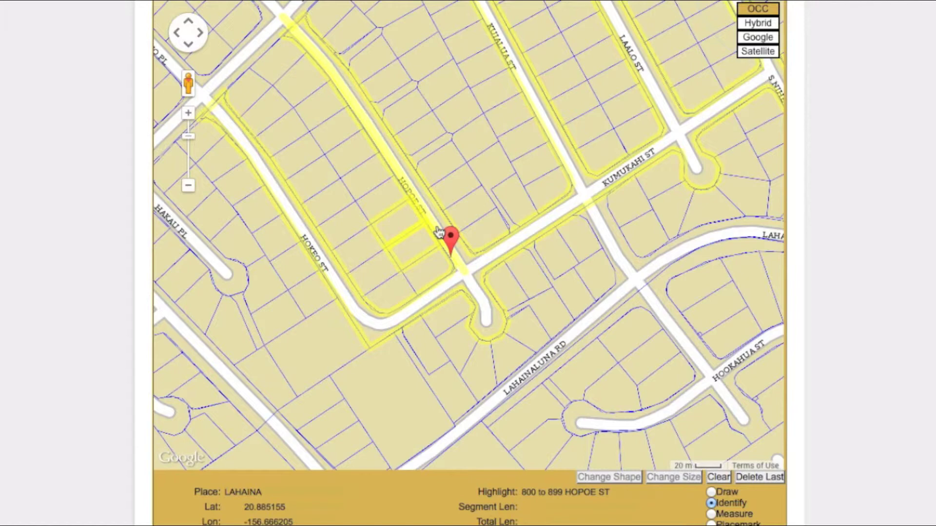
Draw a four-corner polygon around the marker enclosing 19473.96 sq ft, then switch to satellite imagery.
left_click(712, 493)
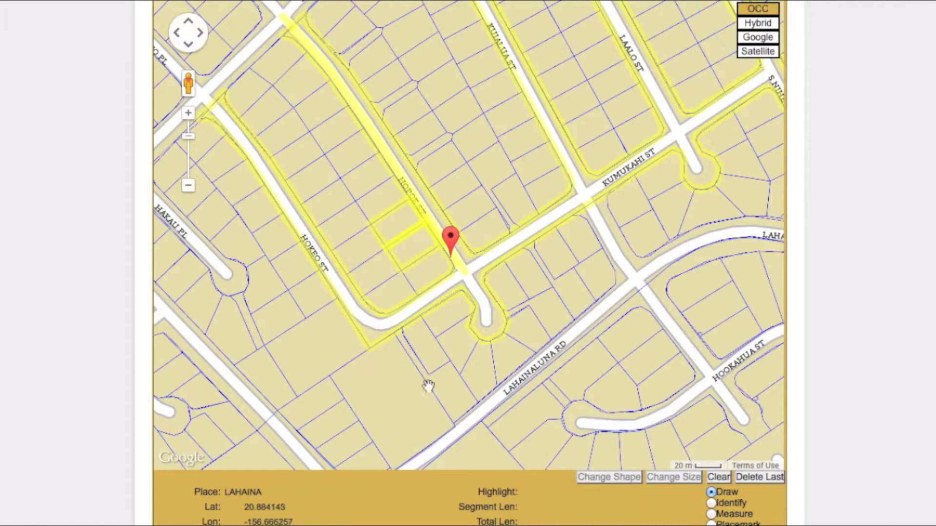
left_click(393, 269)
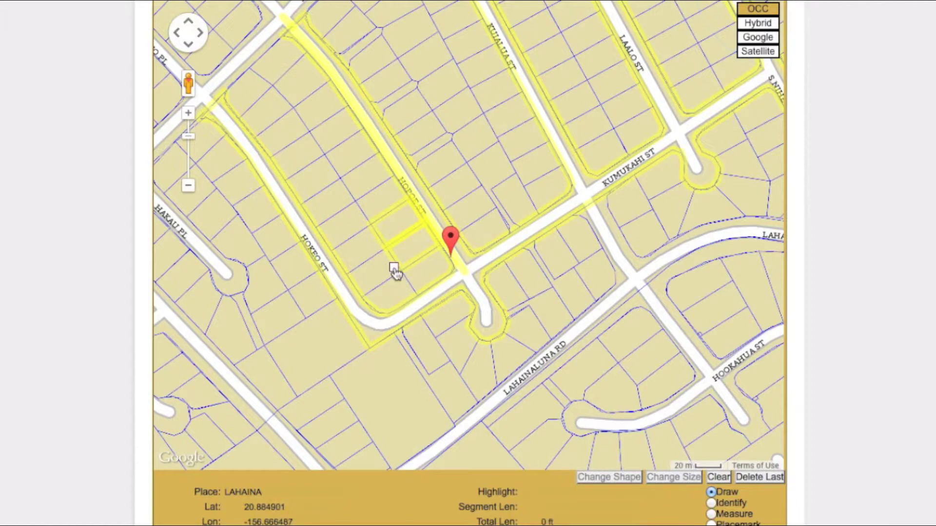
left_click(423, 308)
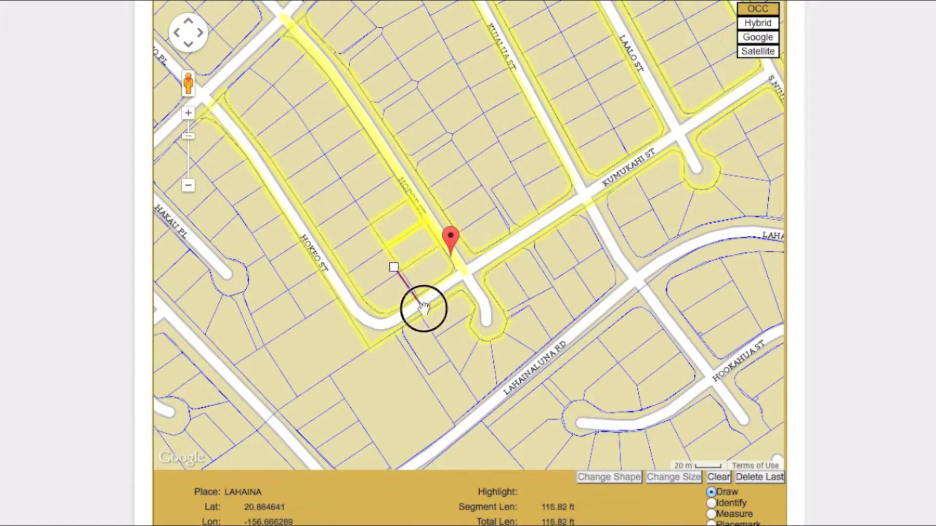
left_click(477, 274)
left_click(440, 223)
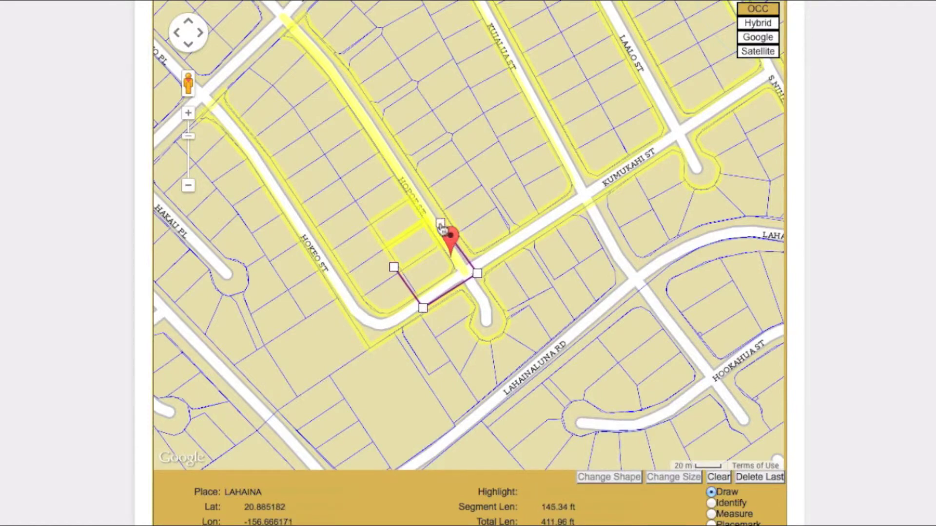
left_click(394, 268)
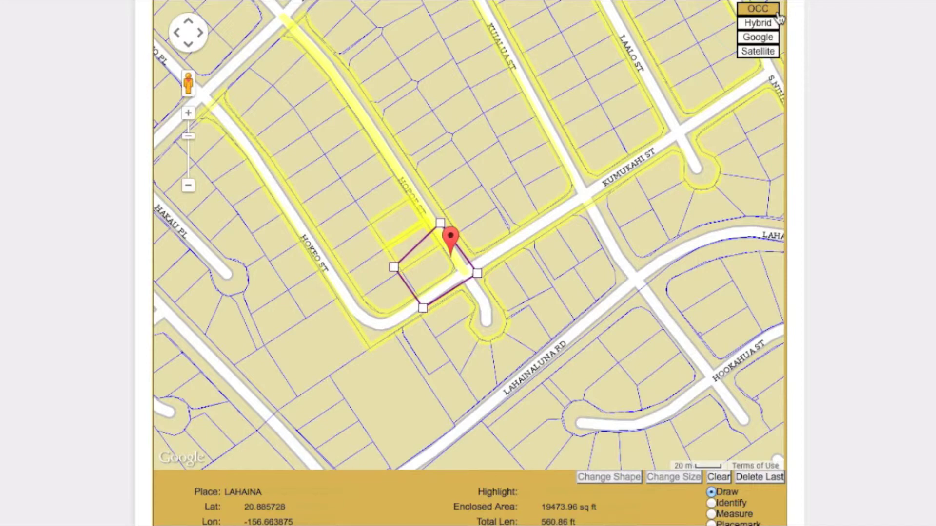
left_click(758, 54)
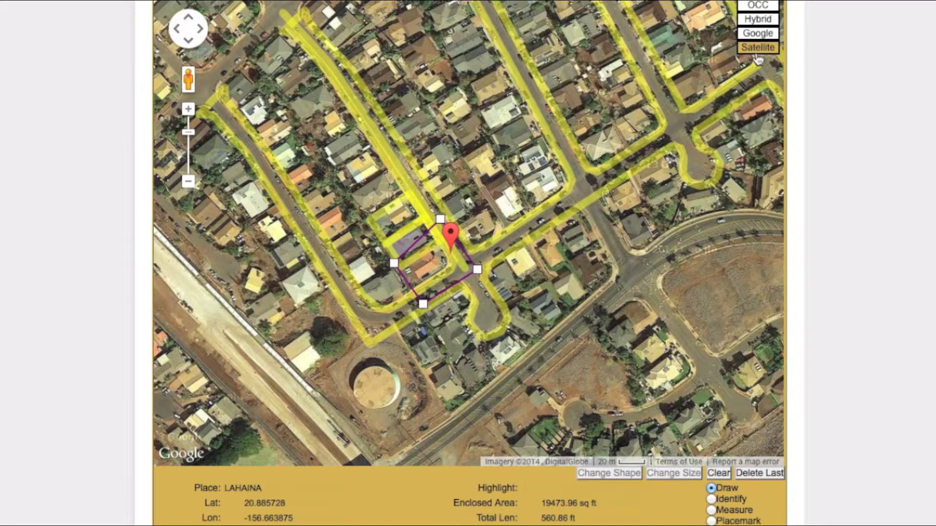
Switch the map to the Google Hybrid layer with parcel lines and zoom in twice on the polygon.
left_click(769, 34)
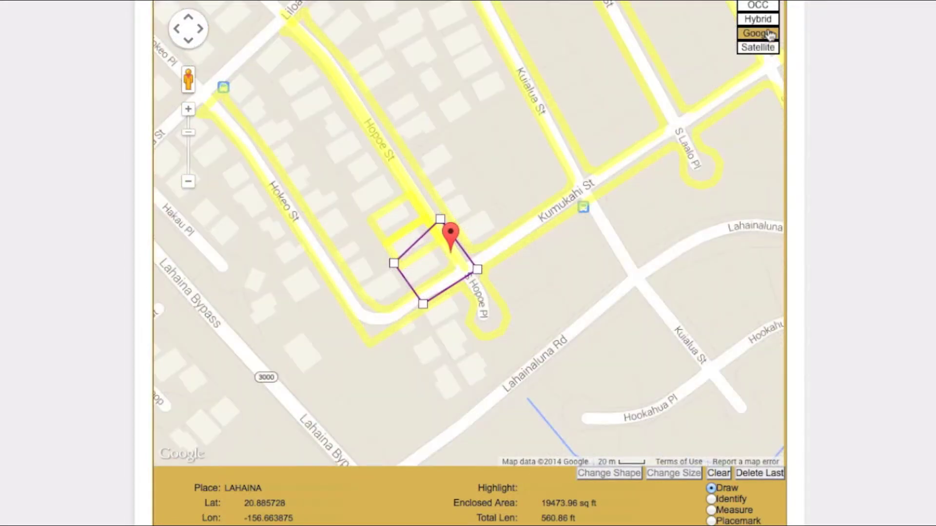
left_click(769, 20)
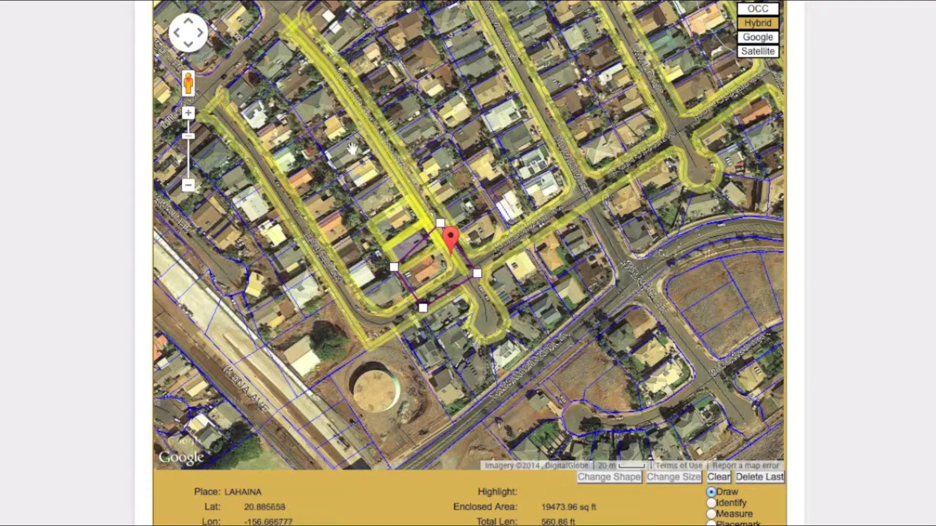
left_click(188, 114)
left_click(188, 114)
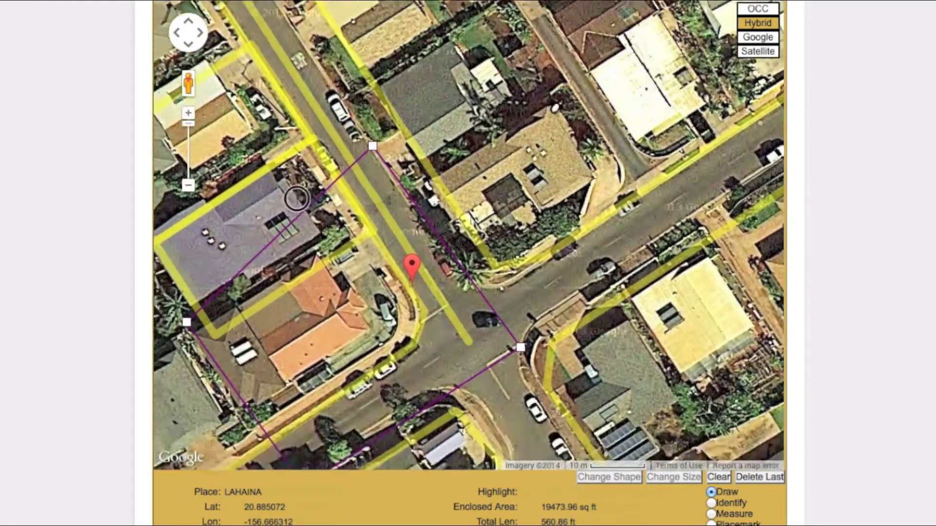
Drag the polygon's corners to hug the Hopoe/Kumukahi corner lot (468.35 ft), then return to the OCC map.
mouse_move(297, 199)
left_mouse_down()
mouse_move(387, 101)
mouse_move(410, 118)
left_mouse_up()
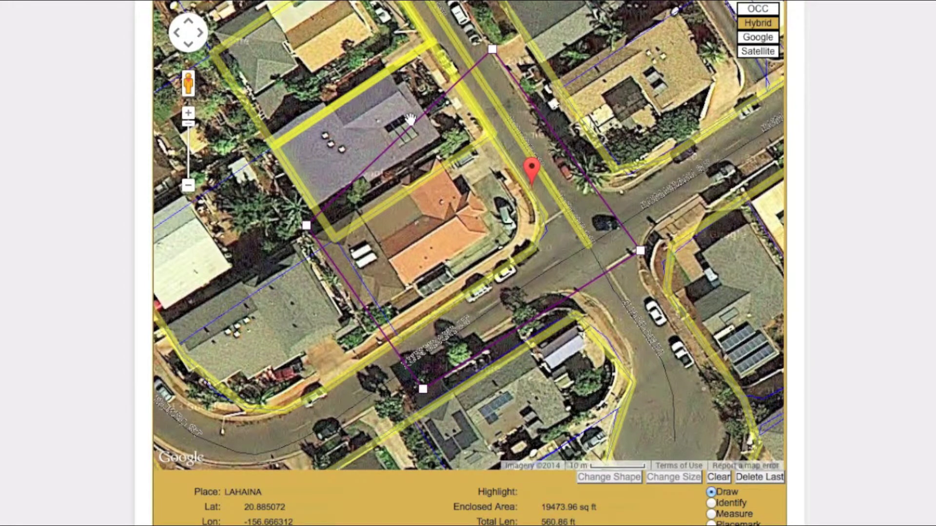
left_click(306, 223)
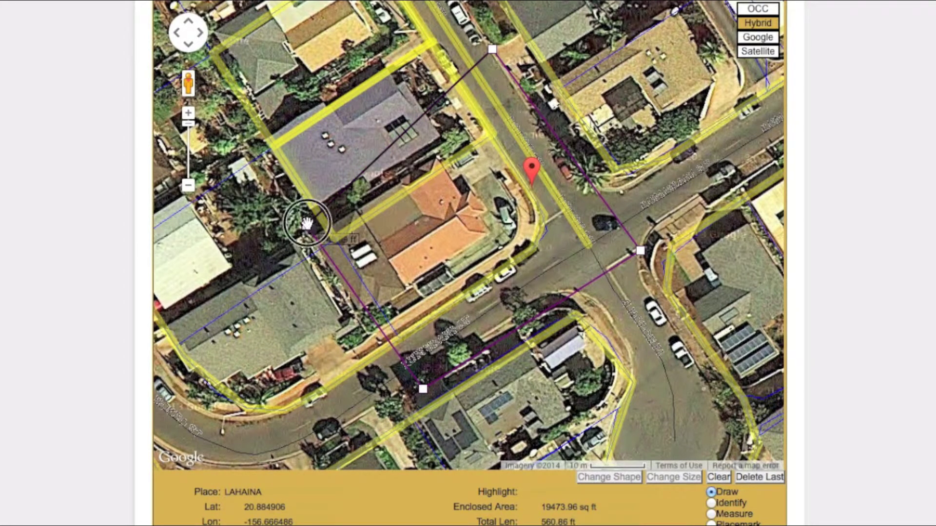
left_click_drag(306, 223, 350, 213)
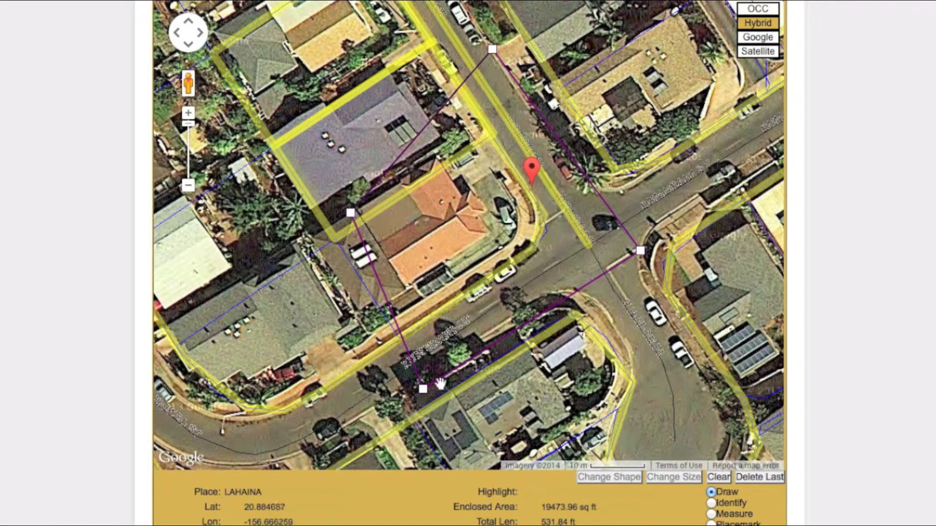
left_click_drag(422, 389, 449, 363)
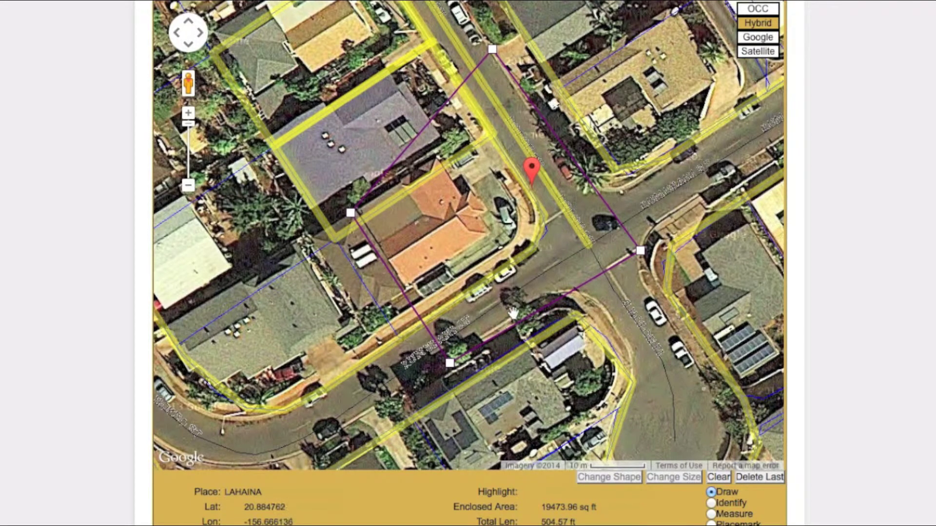
left_click_drag(640, 251, 647, 246)
left_click_drag(492, 50, 510, 60)
left_click_drag(527, 86, 529, 104)
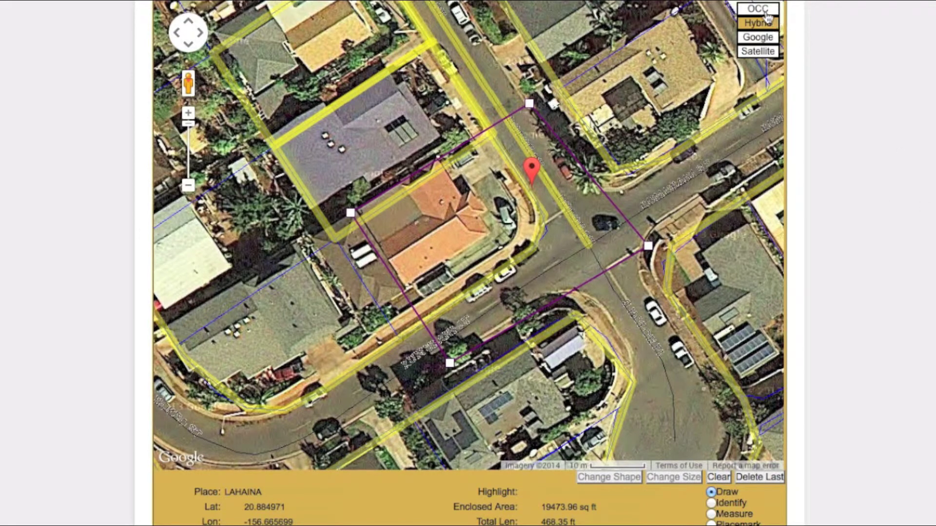
left_click(767, 15)
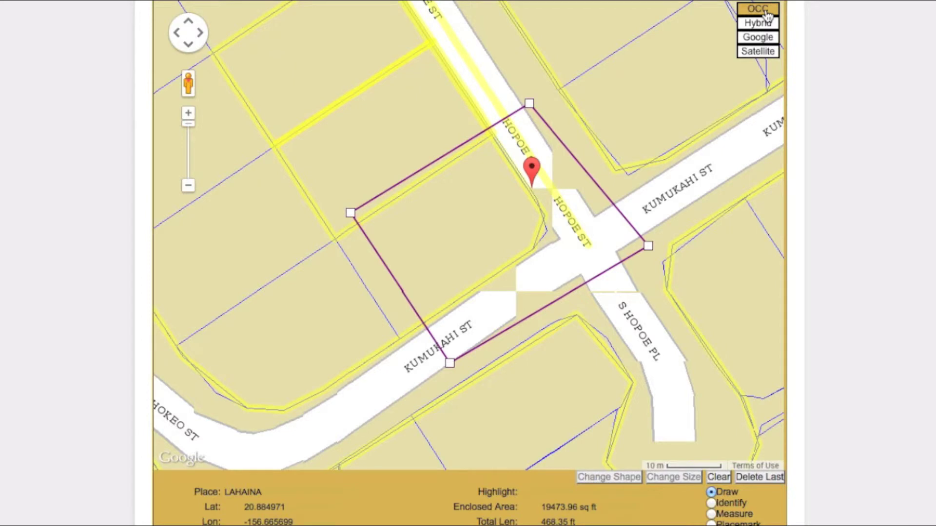
Set the work start to December 22, 2014 at 09:00 and proceed to utility notification.
scroll(872, 247, "down", 4)
scroll(874, 250, "down", 4)
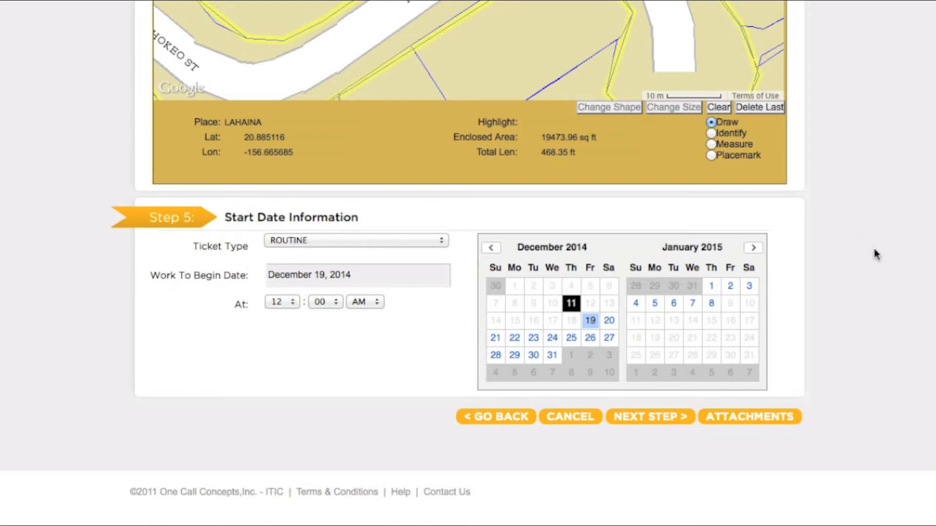
left_click(519, 338)
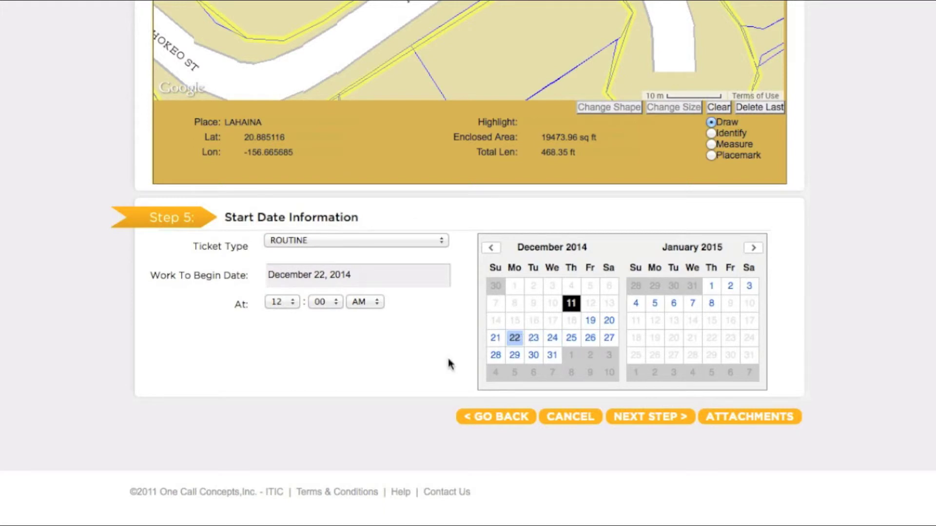
left_click(279, 302)
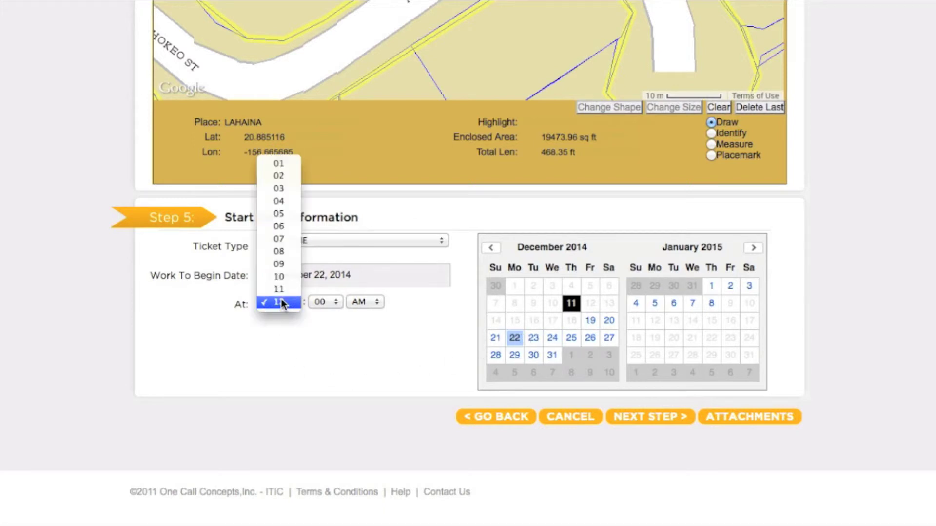
left_click(280, 263)
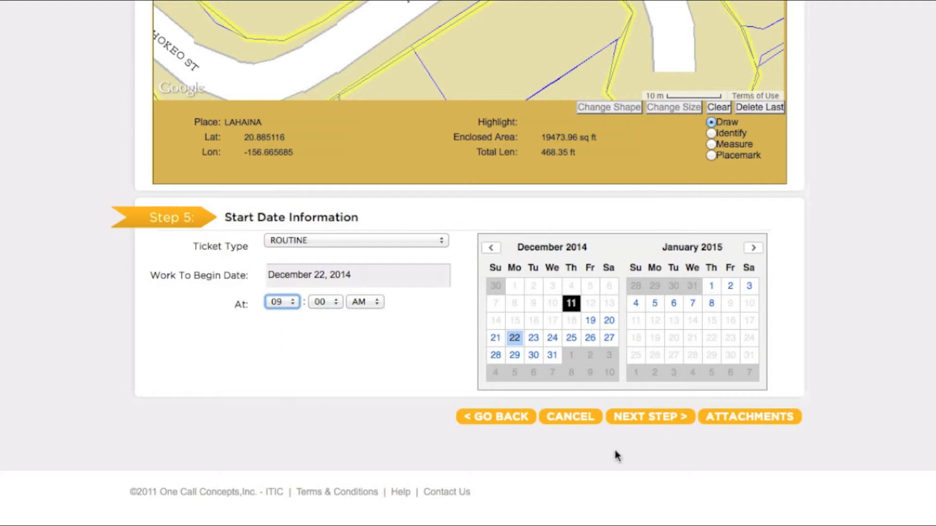
left_click(659, 415)
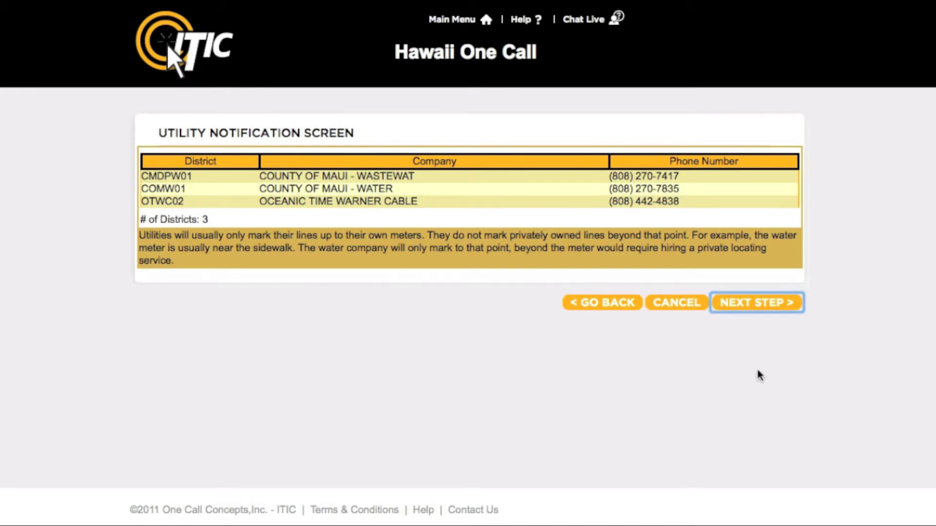
Submit the ticket for review and finish back at the Hawaii Training main menu.
left_click(753, 305)
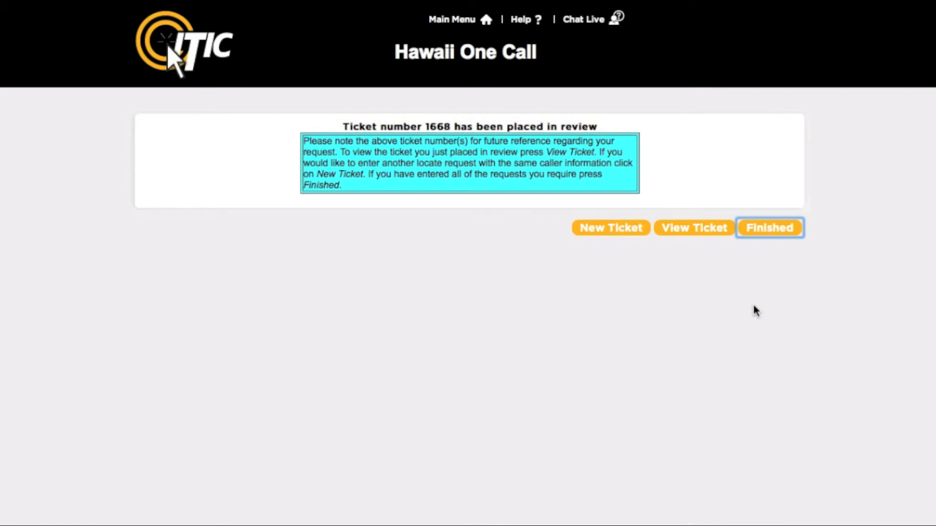
left_click(770, 229)
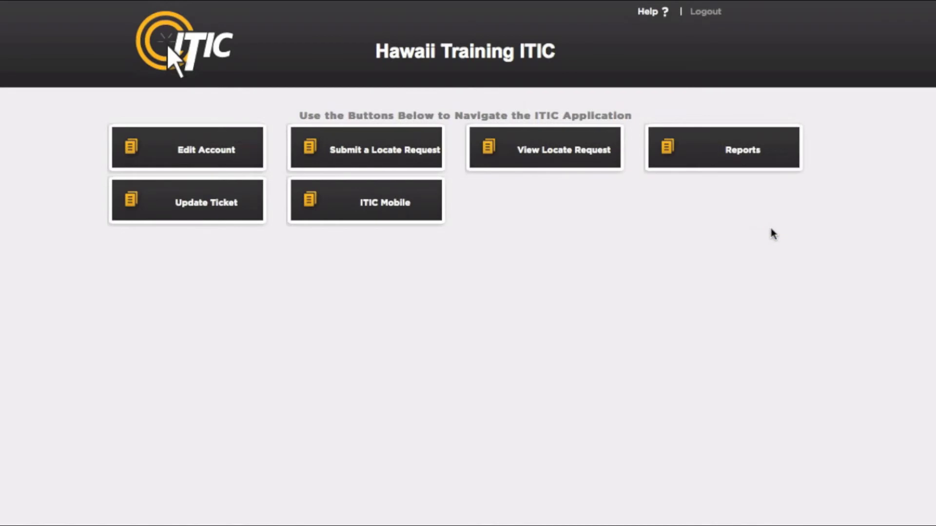